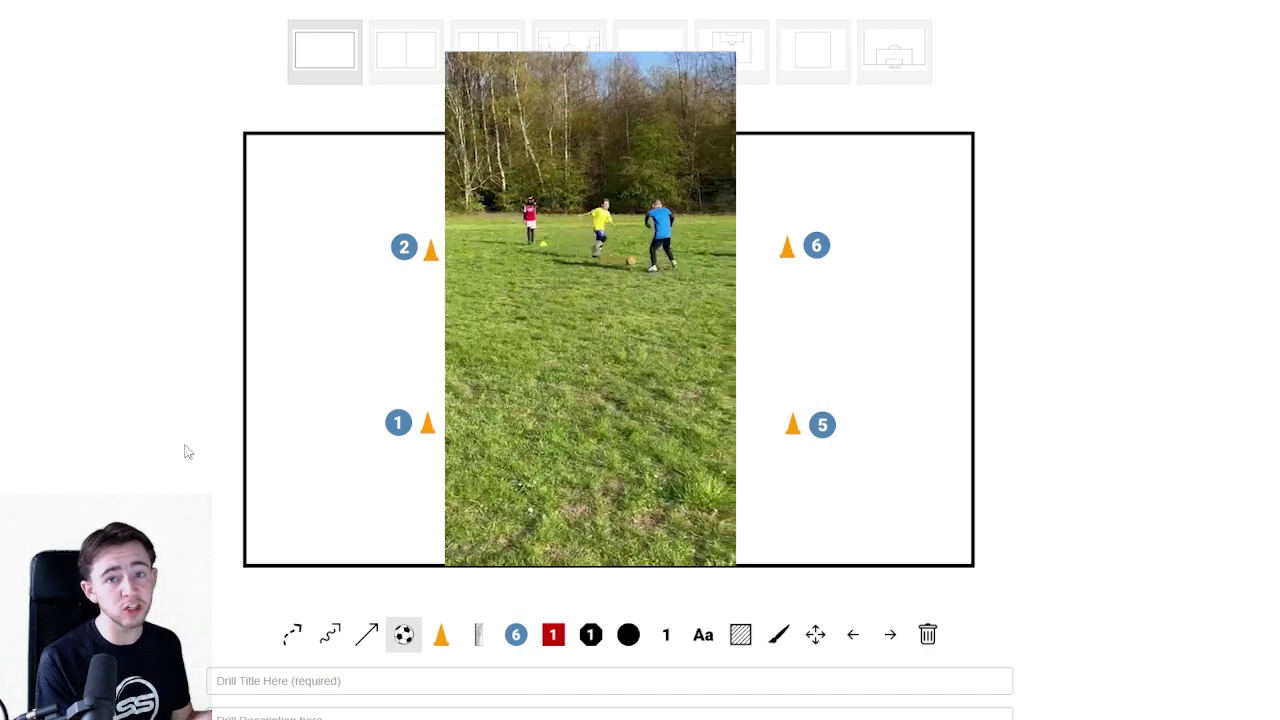
Step: Place a ball beside player 5's cone
left_click(273, 500)
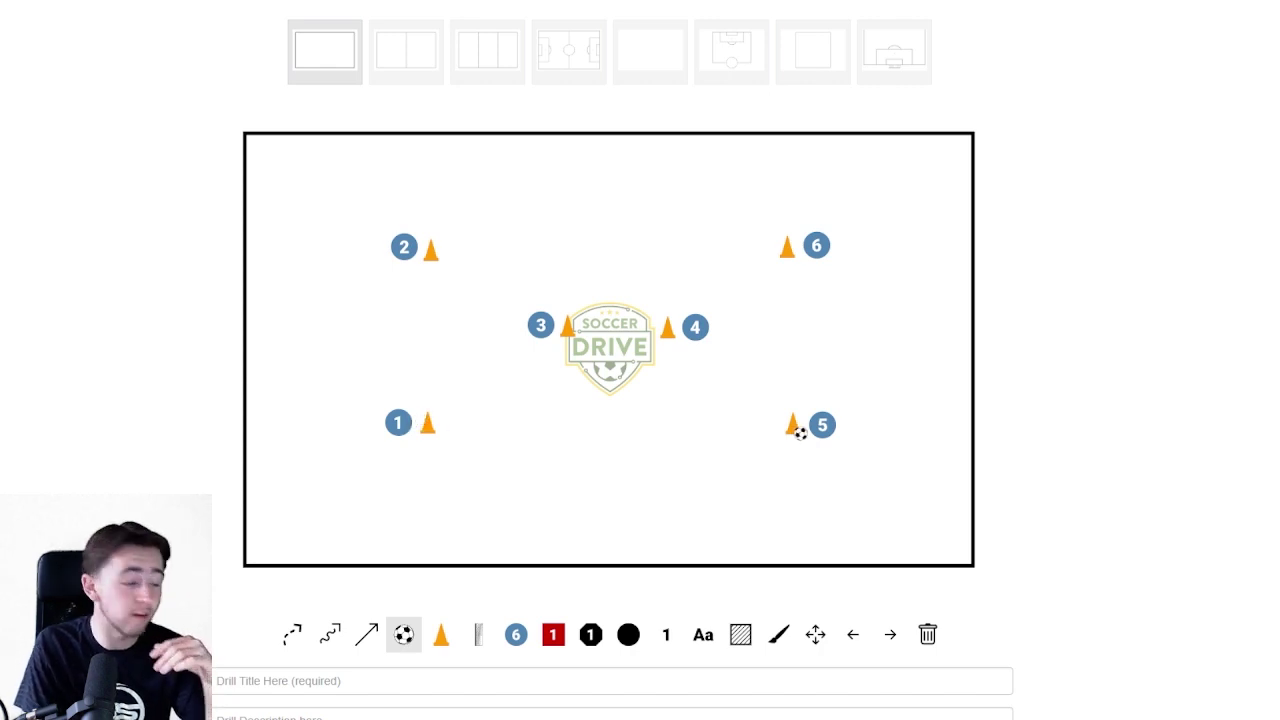
Step: Move player 1 to the lower-right cone and add a ball beside player 4
left_click(816, 634)
mouse_move(397, 422)
left_mouse_down()
mouse_move(457, 407)
mouse_move(657, 409)
mouse_move(776, 427)
left_mouse_up()
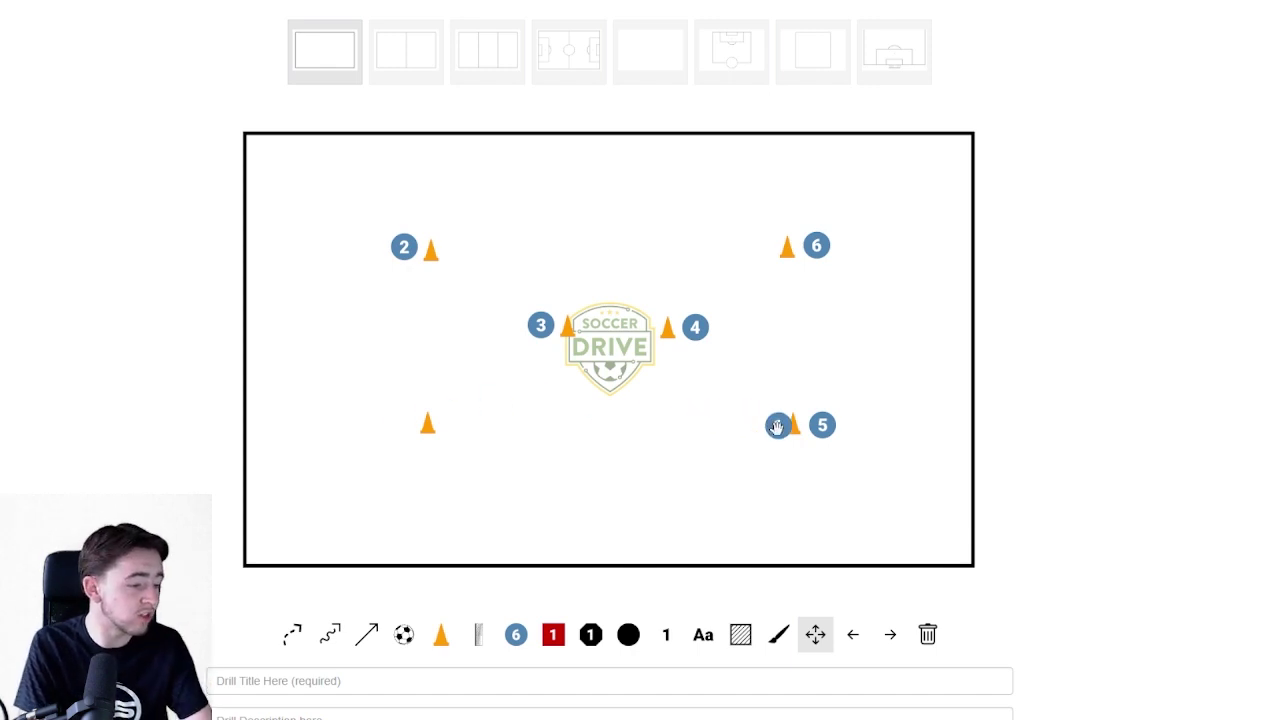
key("b")
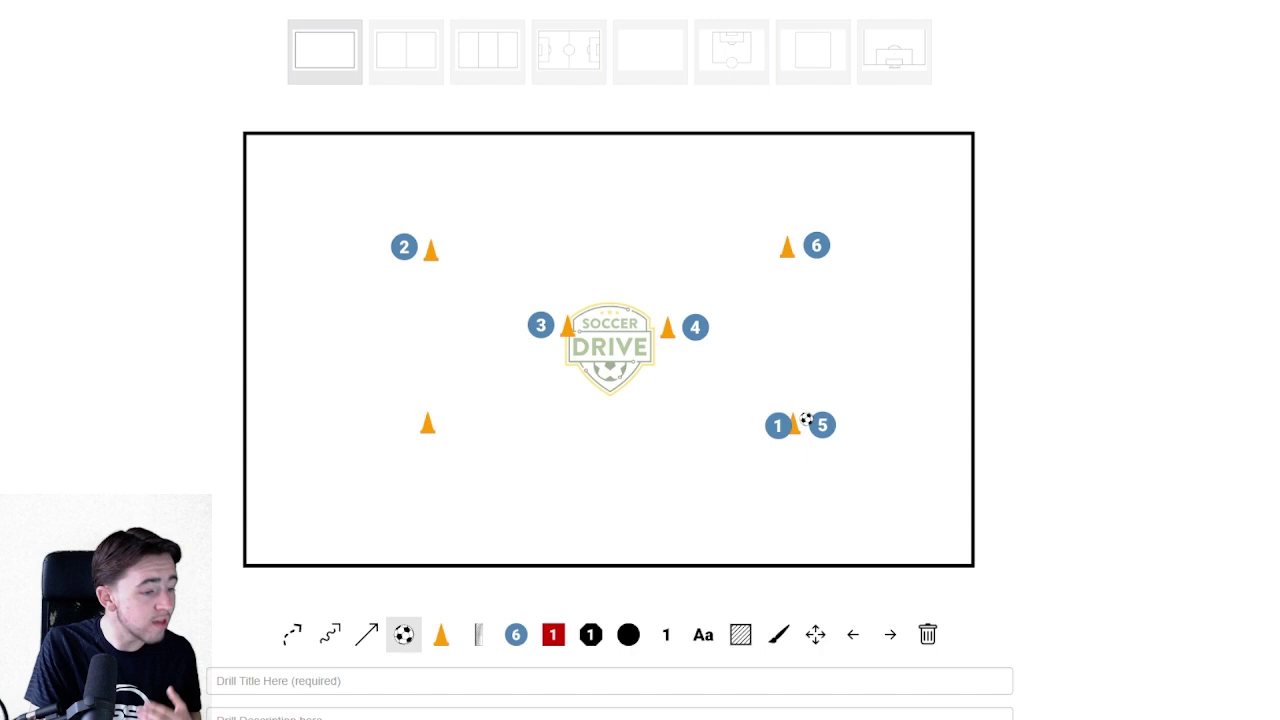
left_click(709, 337)
key("m")
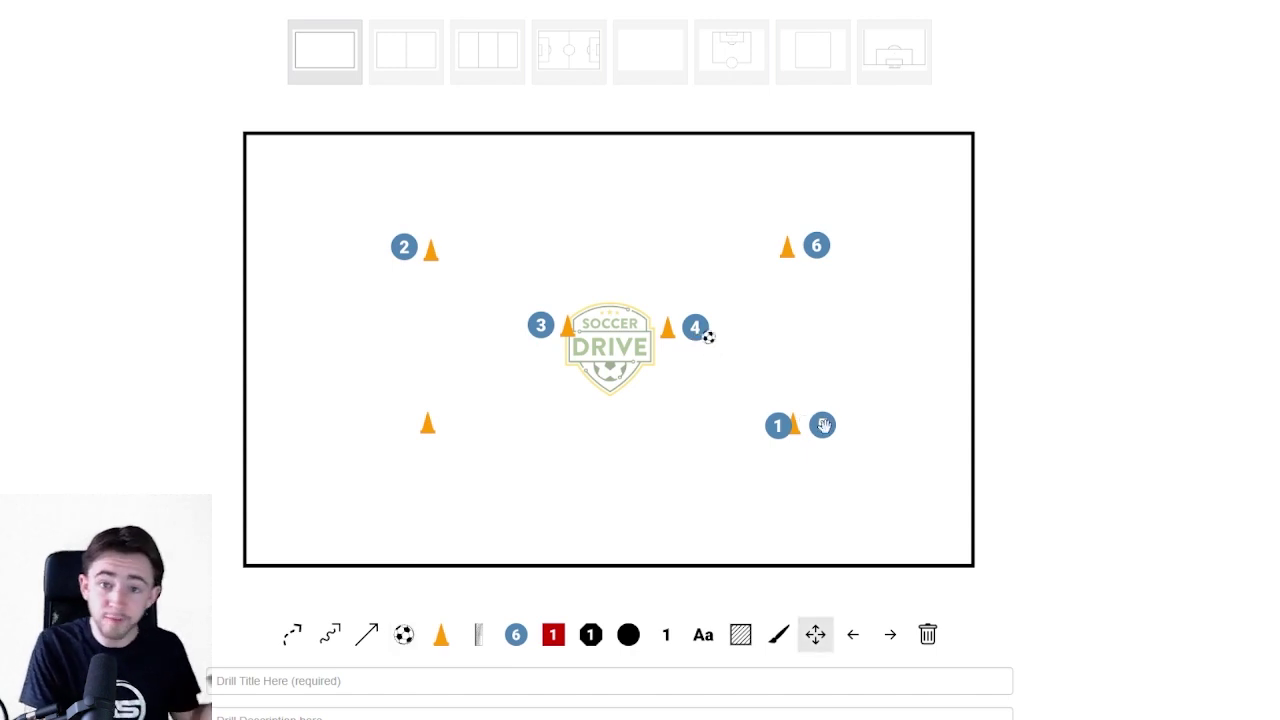
Step: Put player 5 on the central cone, player 4 beside 6, and player 3 with the ball at the lower-left cone
mouse_move(822, 425)
left_mouse_down()
mouse_move(736, 332)
mouse_move(666, 340)
mouse_move(711, 332)
left_mouse_up()
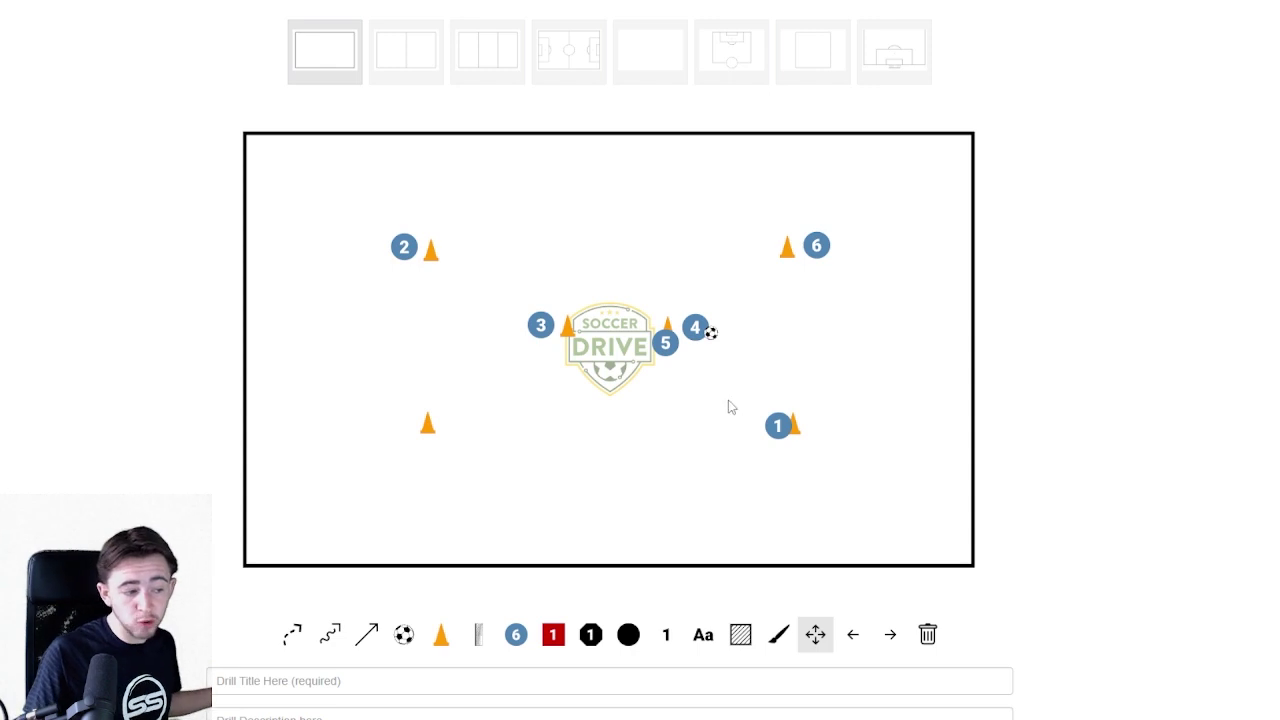
left_click_drag(710, 333, 786, 265)
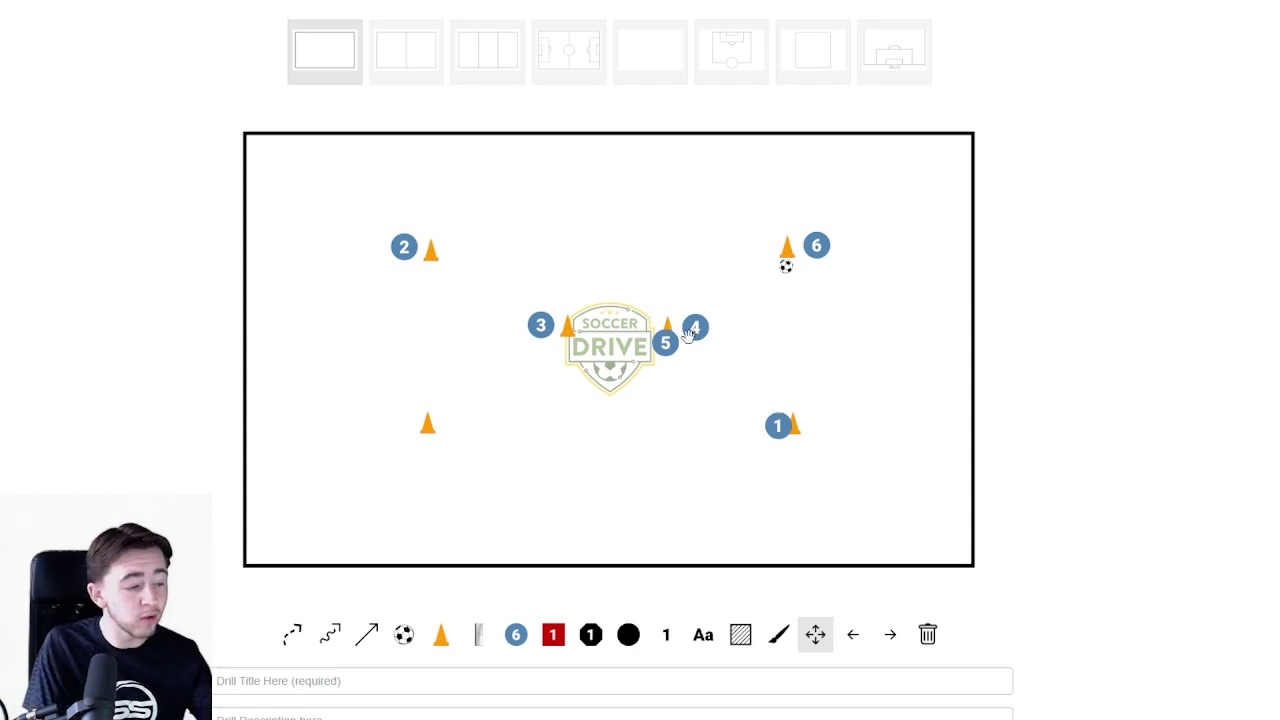
mouse_move(692, 330)
left_mouse_down()
mouse_move(720, 306)
mouse_move(835, 277)
left_mouse_up()
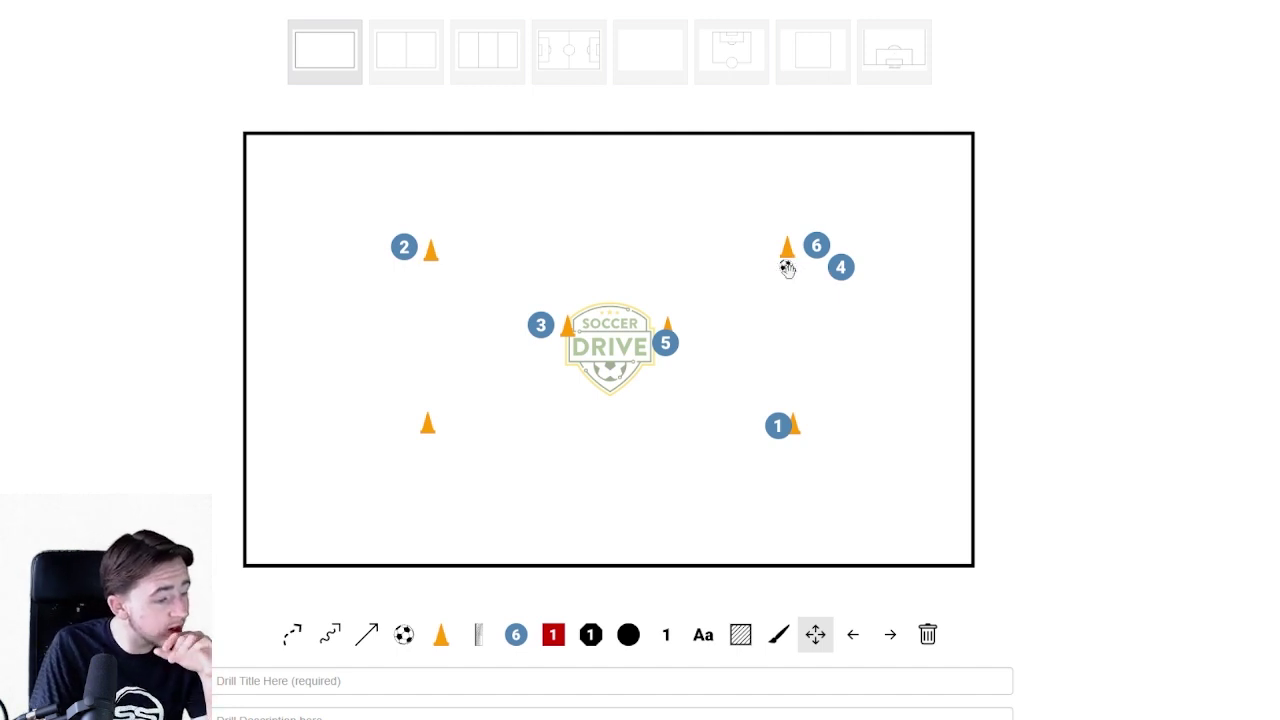
mouse_move(788, 269)
left_mouse_down()
mouse_move(443, 252)
mouse_move(484, 309)
mouse_move(530, 335)
mouse_move(435, 449)
left_mouse_up()
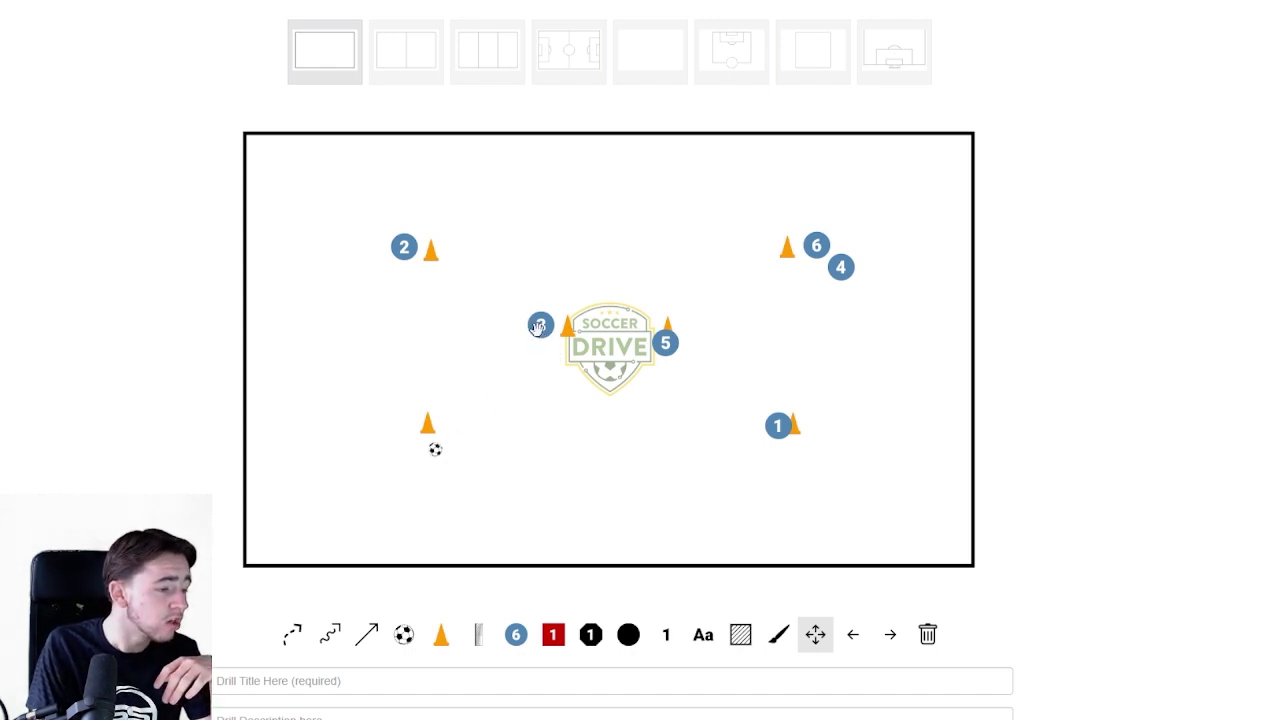
left_click_drag(538, 326, 464, 421)
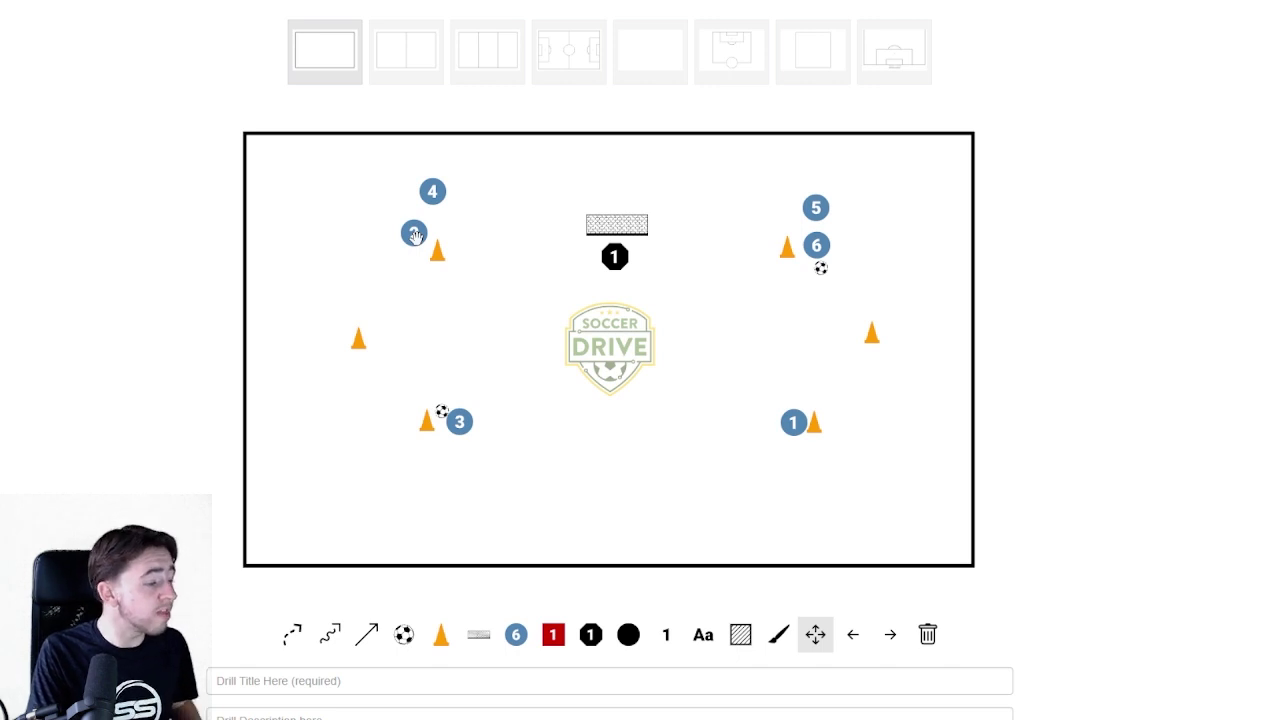
Step: Bring player 2 beside the left cone and pass the ball to player 3 at the centre logo
left_click_drag(416, 235, 370, 320)
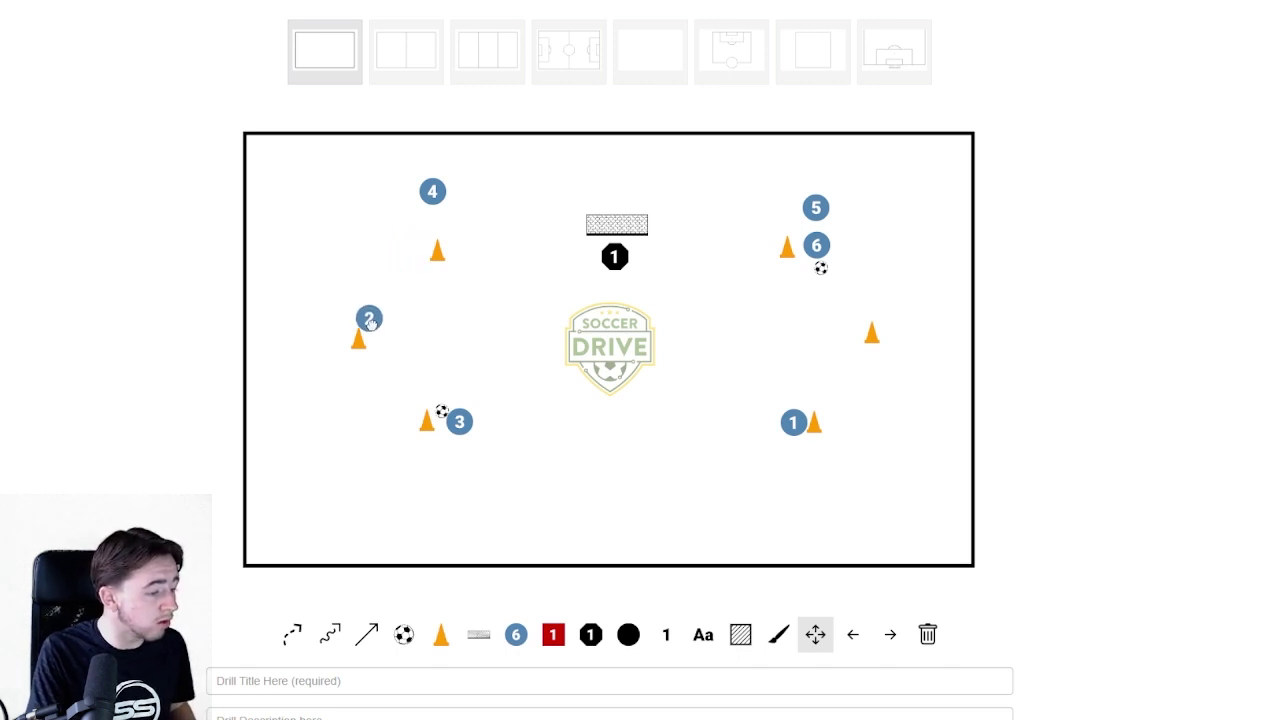
left_click_drag(459, 421, 386, 337)
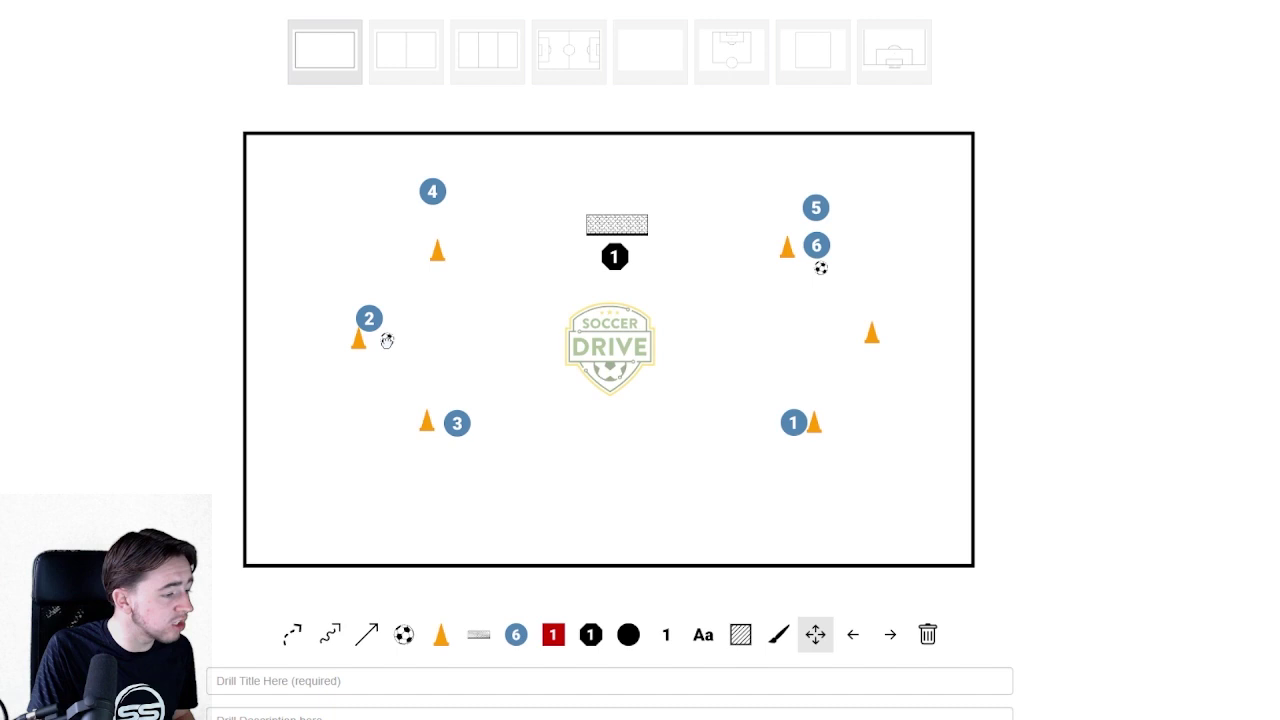
left_click_drag(456, 422, 570, 356)
mouse_move(385, 337)
left_mouse_down()
mouse_move(551, 353)
mouse_move(605, 256)
mouse_move(566, 337)
left_mouse_up()
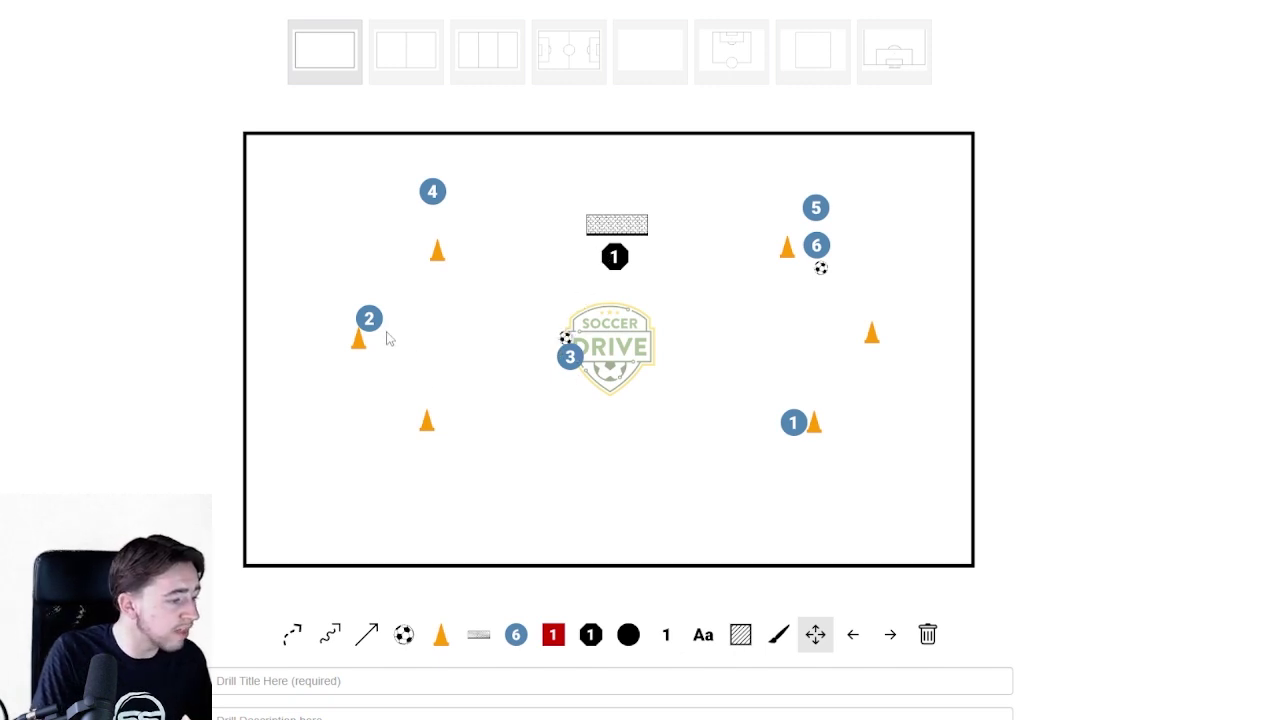
Step: Send player 3 to the top edge, player 4 by the left cone, and player 2 beside the goal
mouse_move(372, 322)
left_mouse_down()
mouse_move(437, 384)
mouse_move(431, 399)
left_mouse_up()
left_click_drag(566, 337, 437, 230)
mouse_move(570, 356)
left_mouse_down()
mouse_move(589, 329)
mouse_move(463, 134)
mouse_move(442, 149)
left_mouse_up()
left_click_drag(441, 228, 444, 356)
left_click_drag(432, 191, 396, 306)
mouse_move(440, 358)
left_mouse_down()
mouse_move(417, 331)
mouse_move(549, 338)
left_mouse_up()
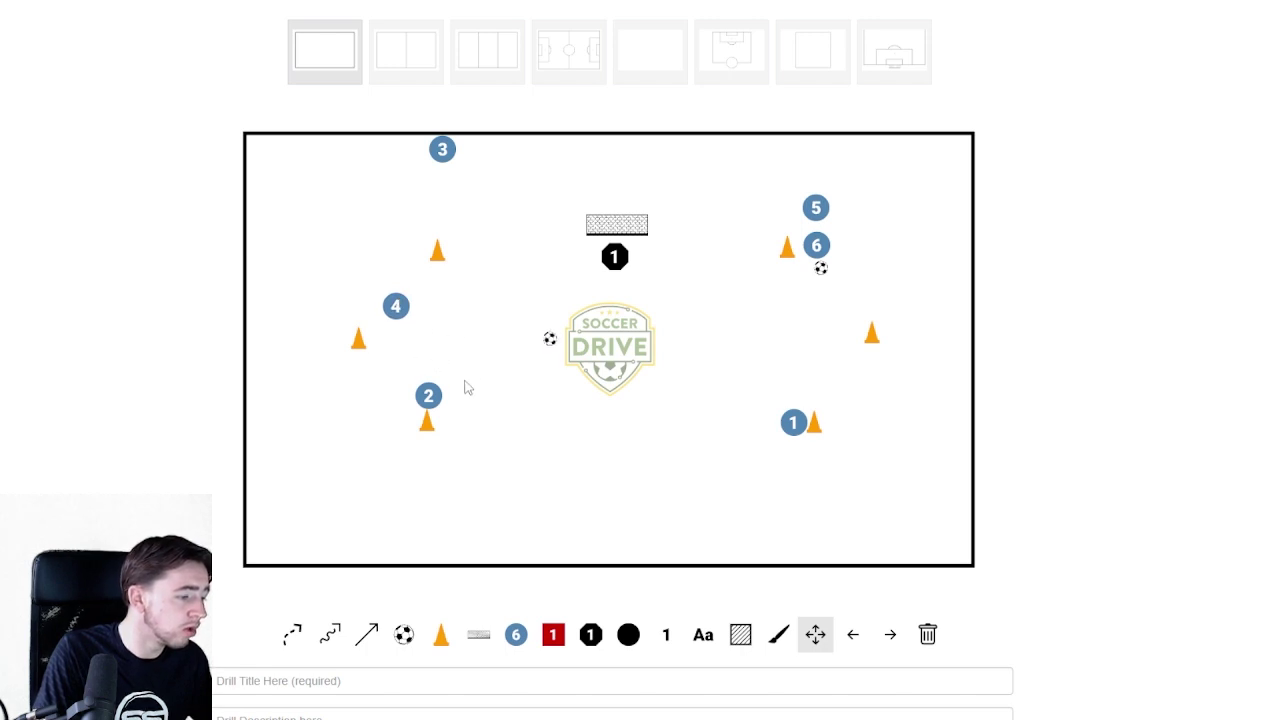
mouse_move(432, 390)
left_mouse_down()
mouse_move(530, 371)
mouse_move(658, 210)
left_mouse_up()
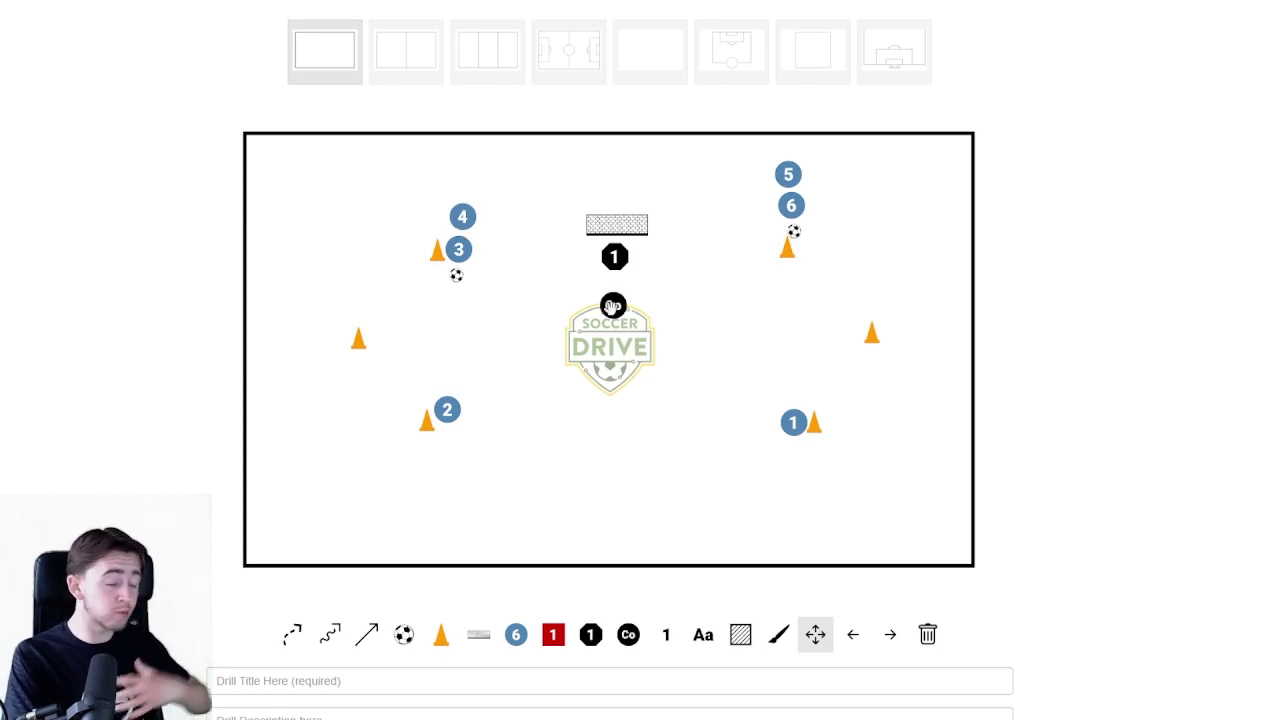
Step: Position the Co coach marker just above the centre logo
mouse_move(613, 305)
left_mouse_down()
mouse_move(594, 342)
mouse_move(606, 354)
mouse_move(610, 312)
left_mouse_up()
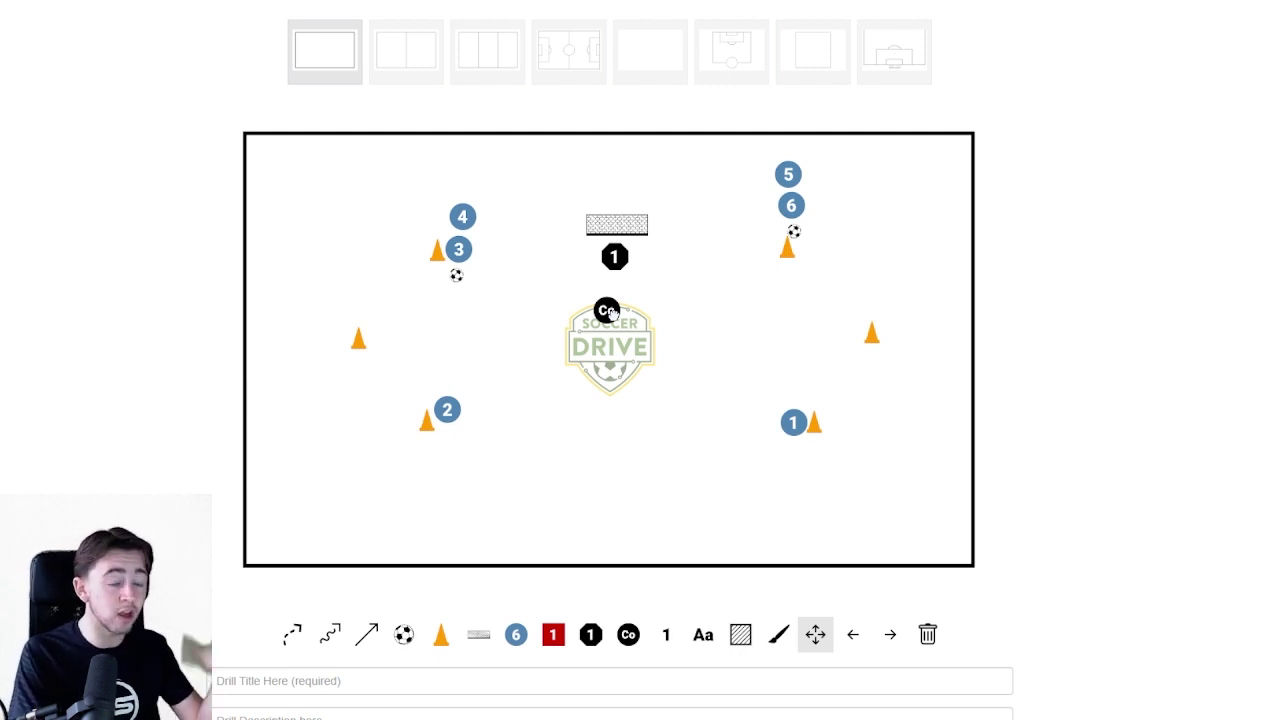
left_click_drag(611, 312, 618, 313)
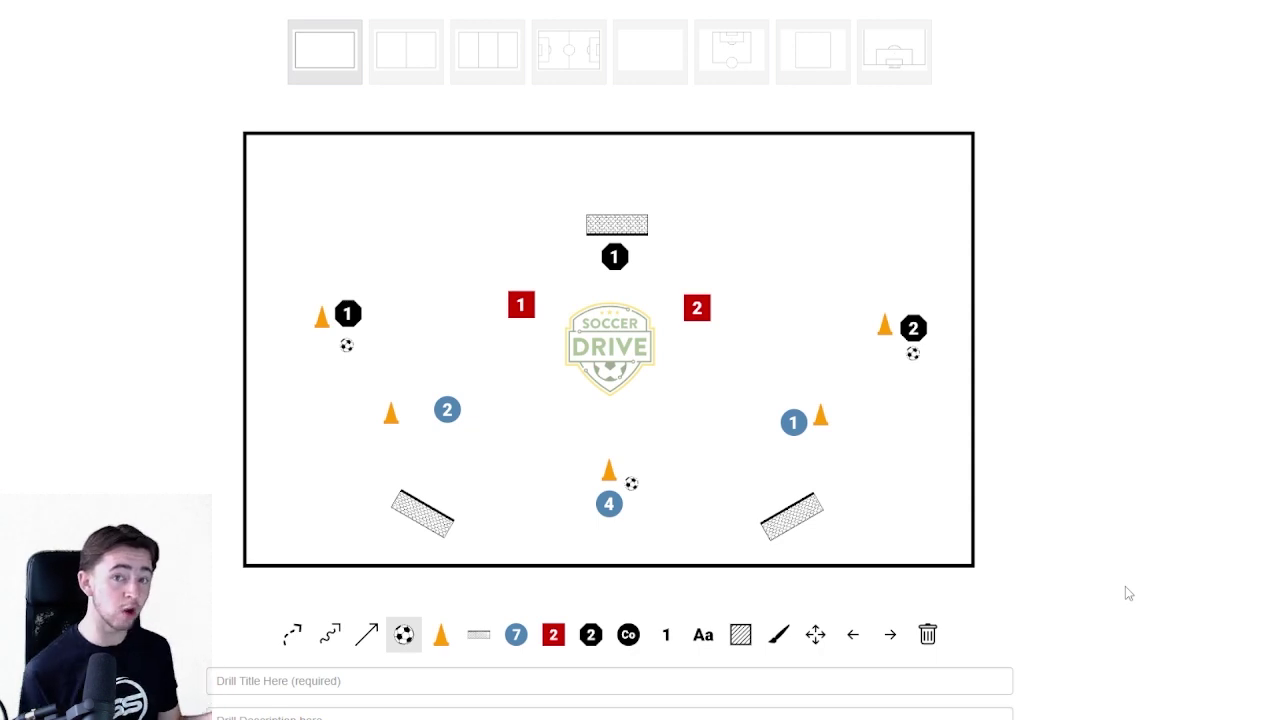
Step: Advance blue players 1, 2 and 4 as the ball moves up toward the centre
left_click(815, 634)
left_click_drag(631, 483, 621, 491)
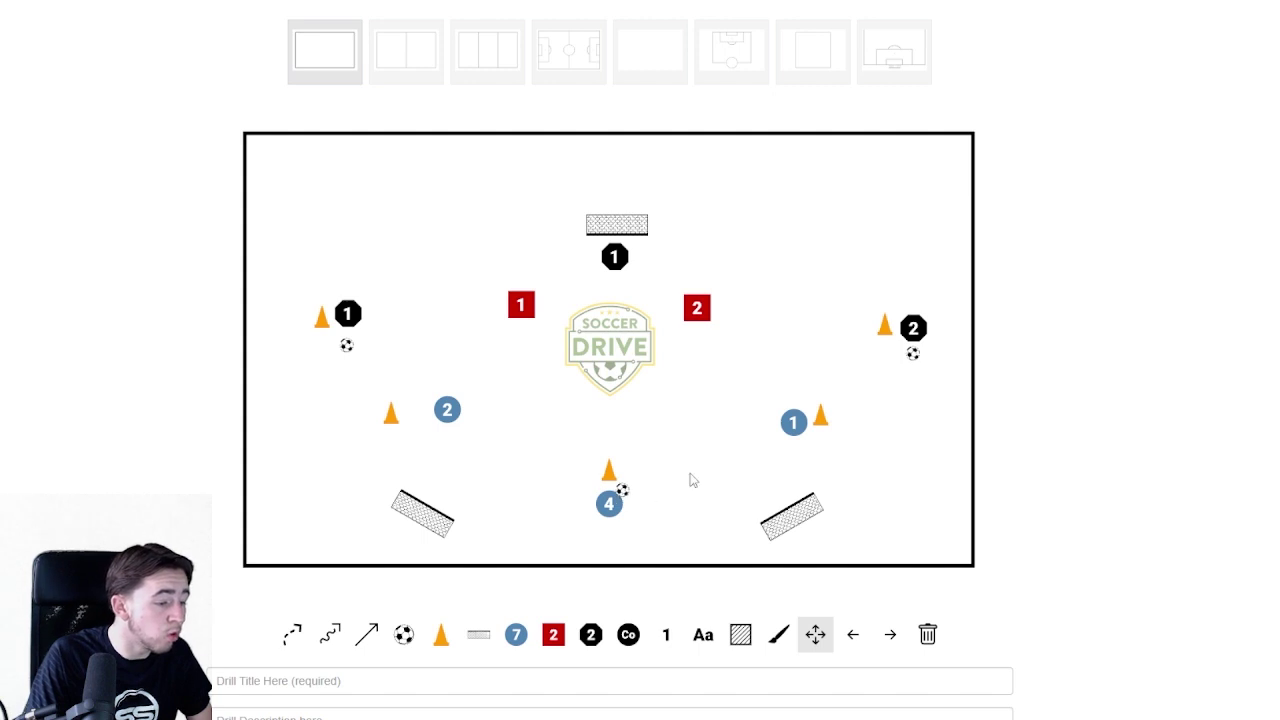
left_click_drag(791, 423, 793, 332)
mouse_move(612, 492)
left_mouse_down()
mouse_move(621, 412)
mouse_move(624, 433)
left_mouse_up()
left_click_drag(447, 409, 446, 335)
left_click_drag(697, 307, 649, 358)
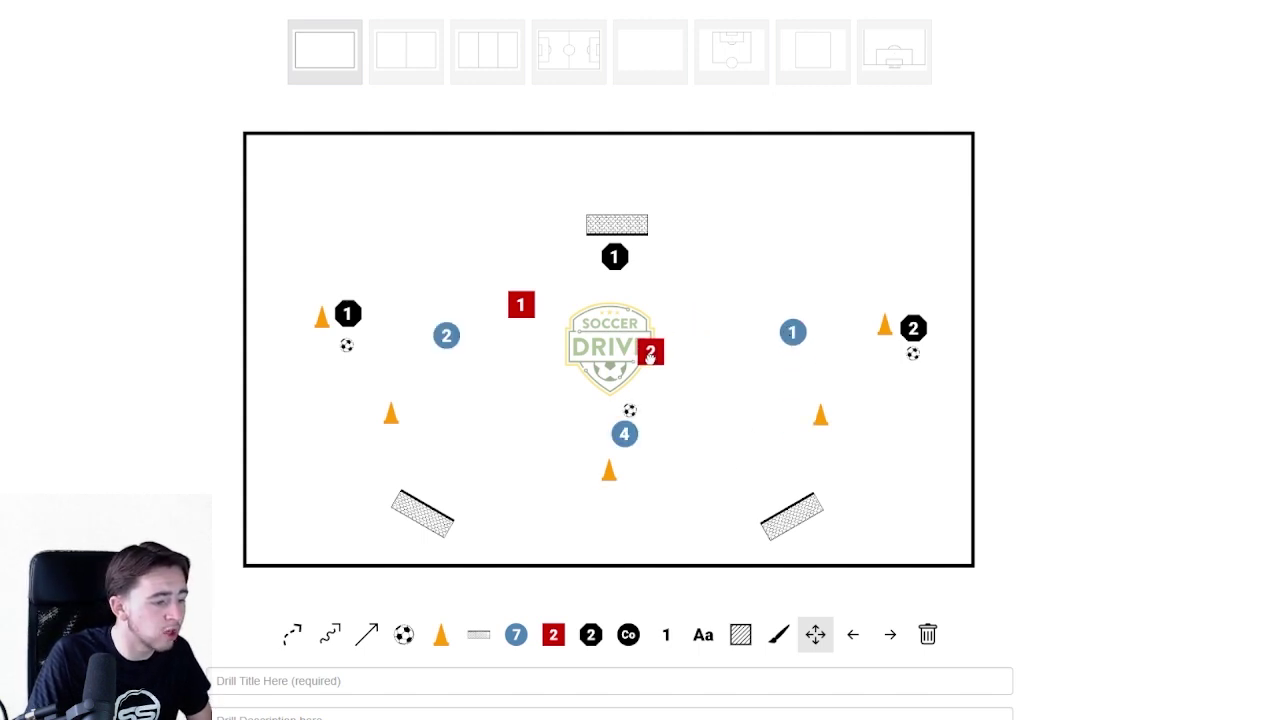
Step: Pass the ball to blue 1 and back as red 2 presses, ending with blue 4 on the logo
left_click_drag(627, 410, 769, 336)
left_click_drag(650, 352, 704, 351)
left_click_drag(630, 428, 659, 296)
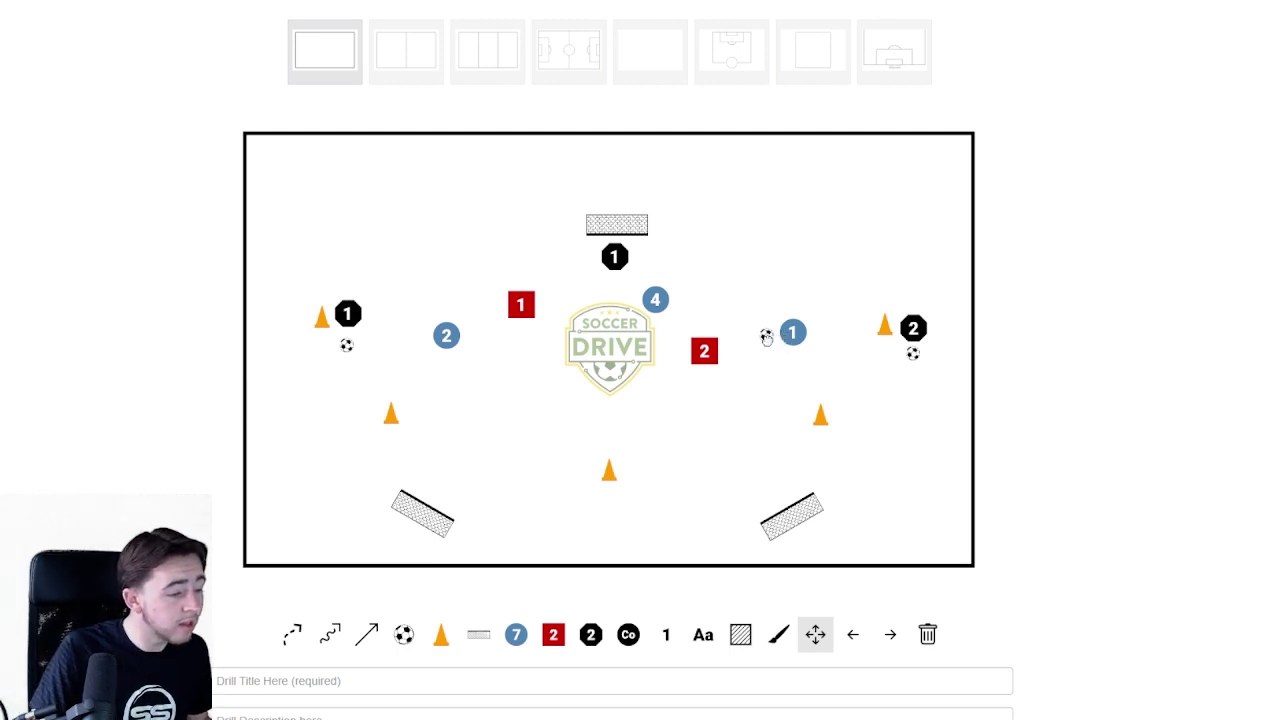
mouse_move(769, 336)
left_mouse_down()
mouse_move(667, 299)
mouse_move(628, 233)
left_mouse_up()
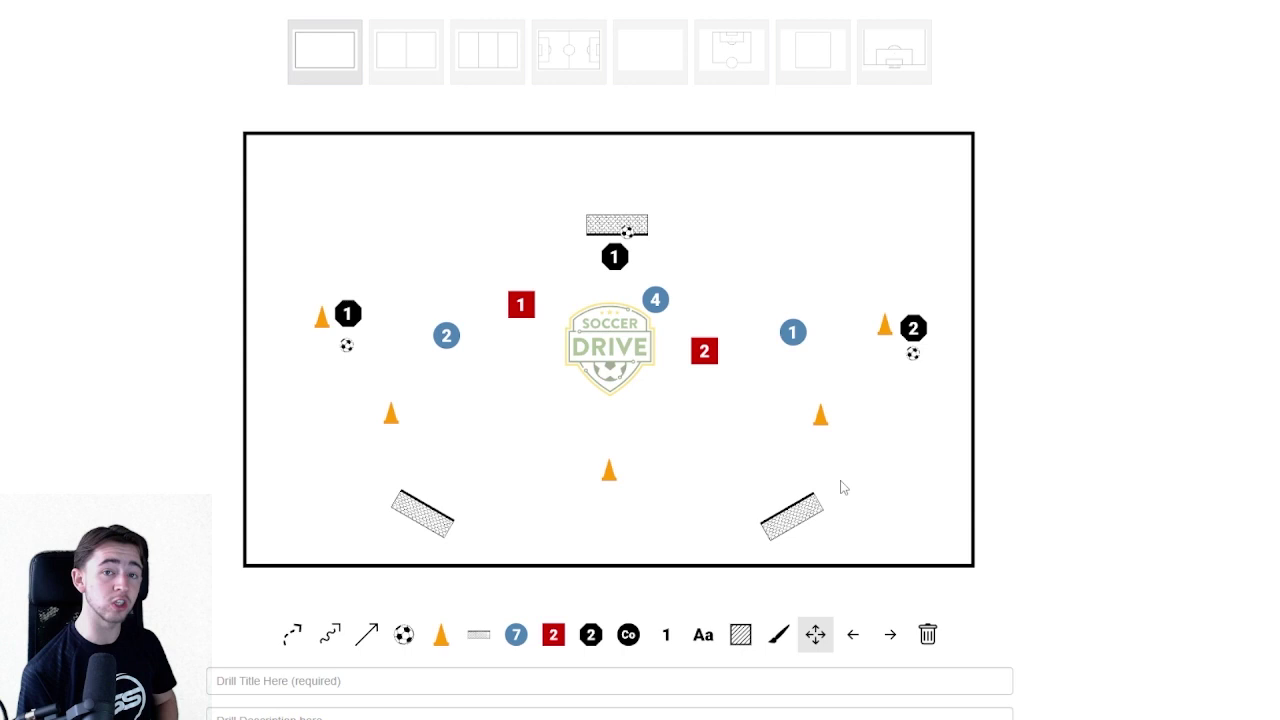
left_click_drag(655, 299, 614, 381)
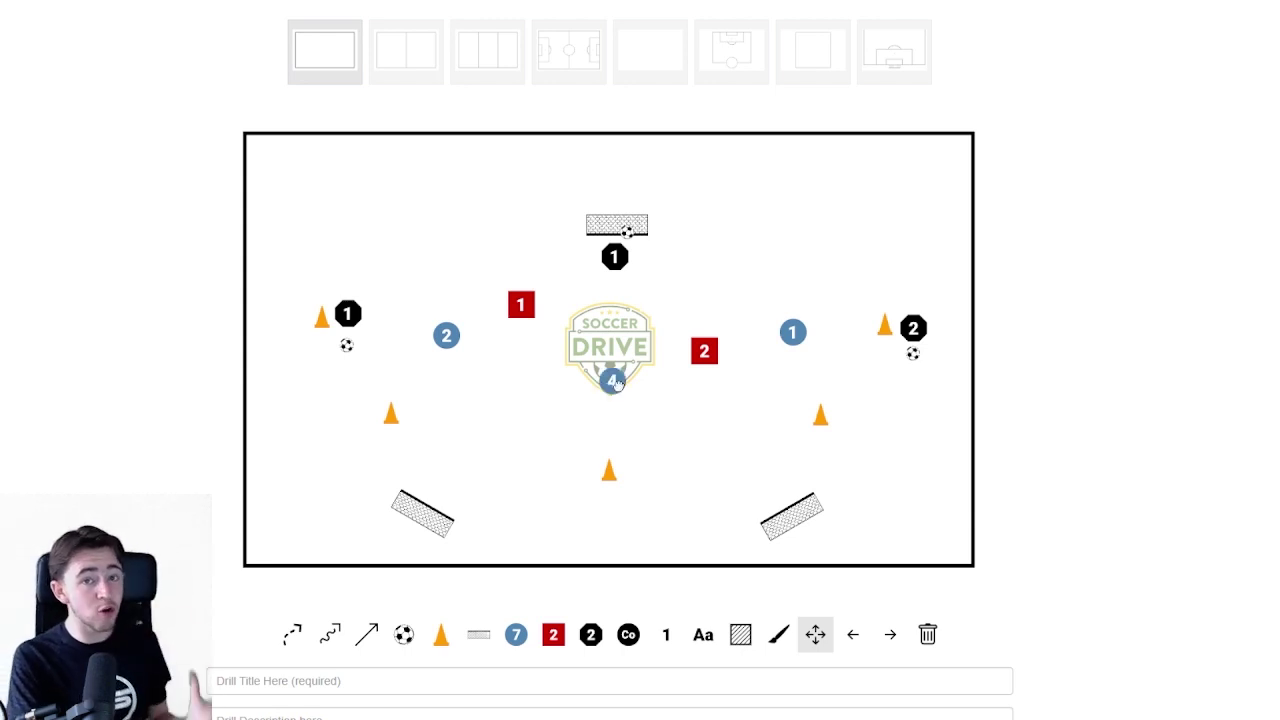